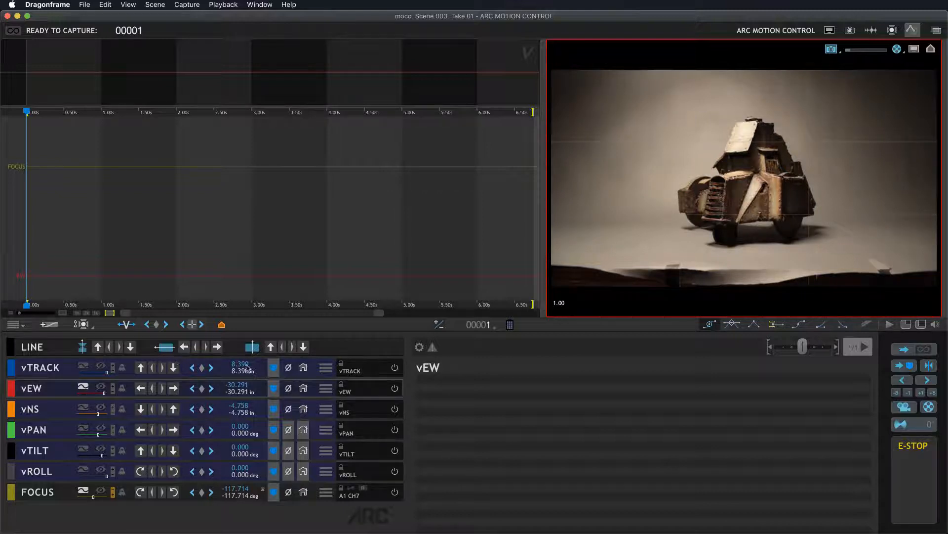
# Step: Add a keyframe and a waypoint for all axes at frame 1
pyautogui.click(157, 324)
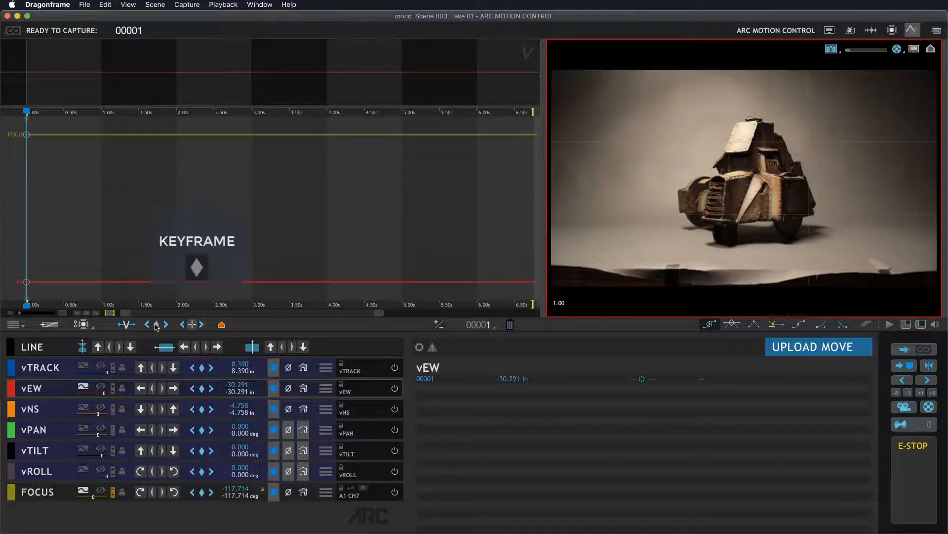
pyautogui.click(193, 326)
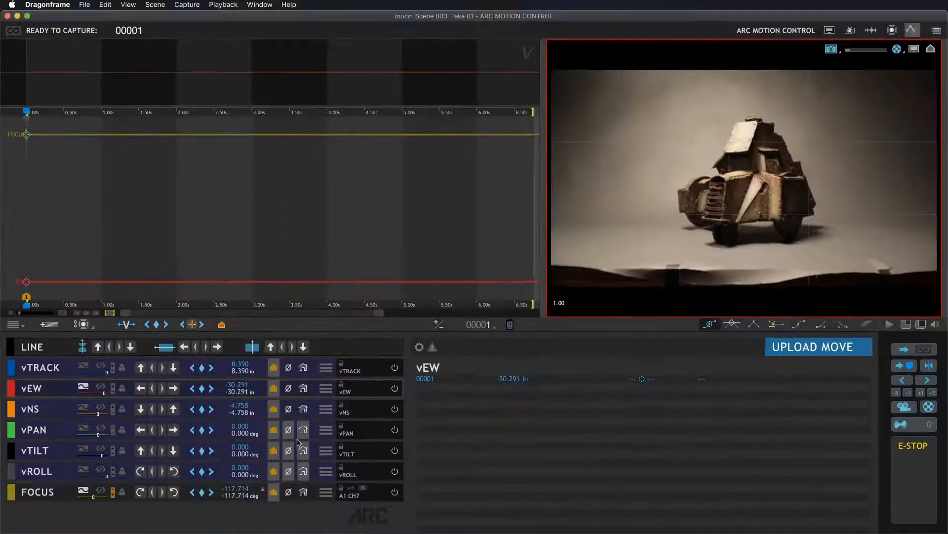
# Step: Jog vTRACK forward to about -0.904 in and vNS down to about -5.092 in to frame the vehicle closer
pyautogui.click(141, 367)
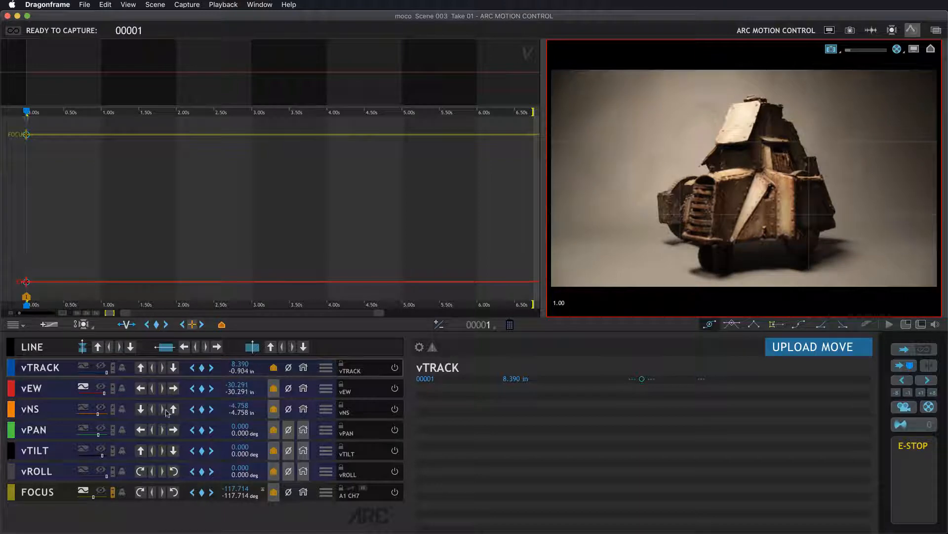
pyautogui.click(141, 409)
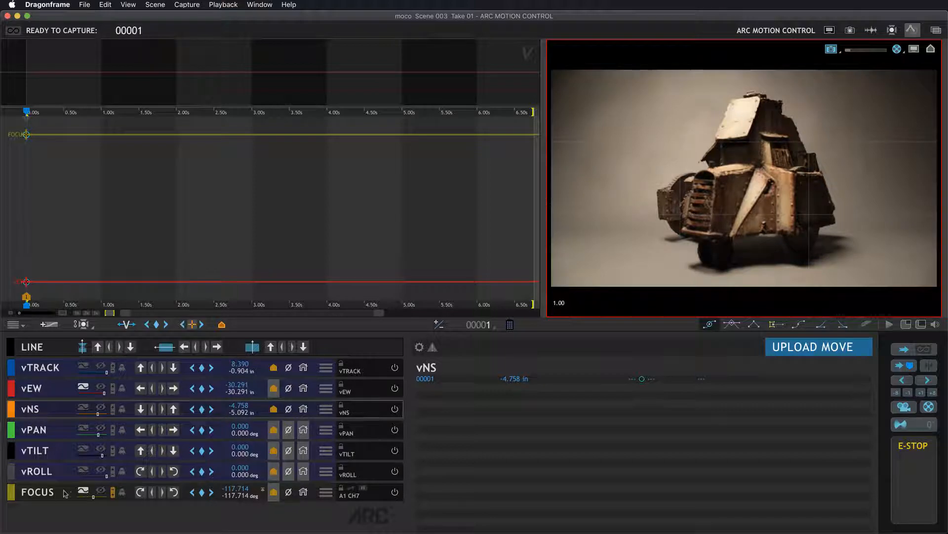
# Step: Zoom in on the vehicle in the live view and refocus it with the FOCUS axis at about -101.85 deg
pyautogui.click(44, 494)
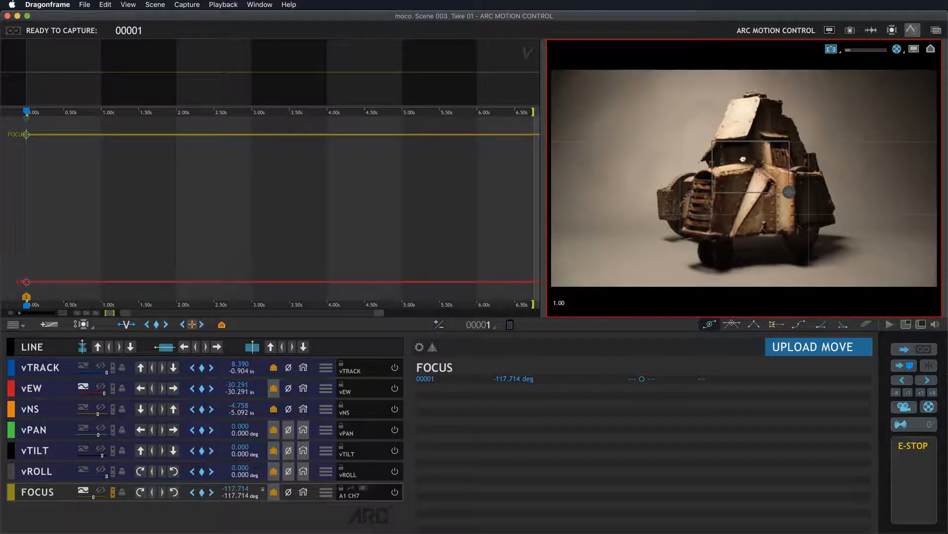
pyautogui.doubleClick(743, 159)
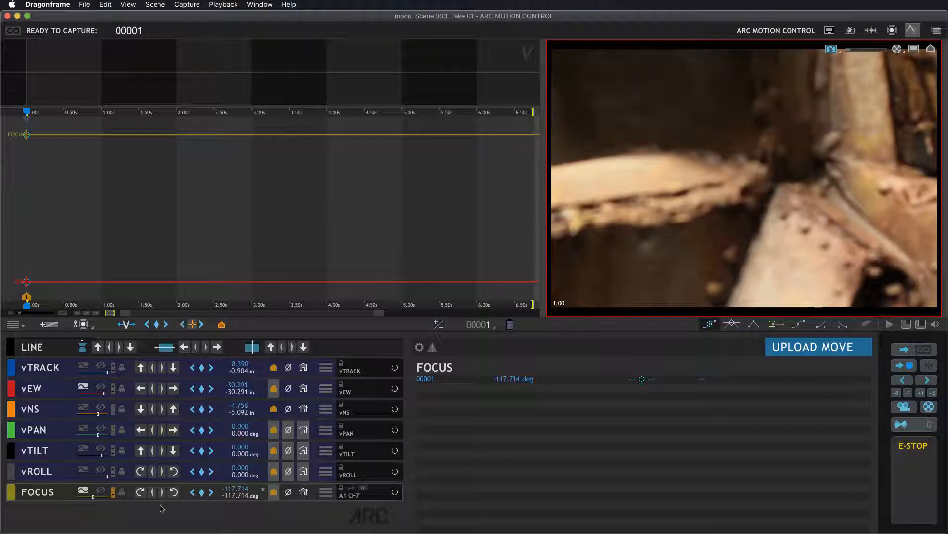
pyautogui.click(173, 492)
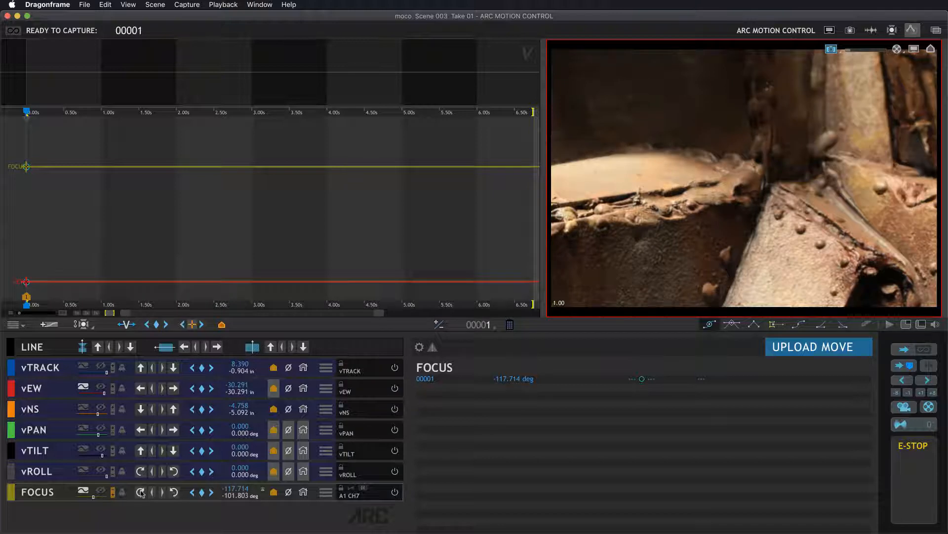
# Step: Move the playhead to frame 73 and add a second waypoint for all axes there
pyautogui.moveTo(27, 113); pyautogui.dragTo(255, 127)
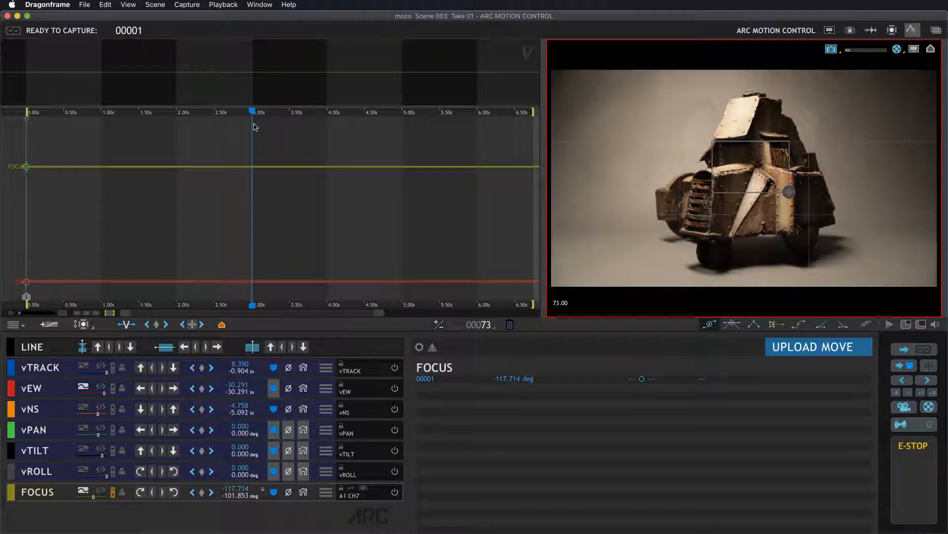
pyautogui.click(191, 325)
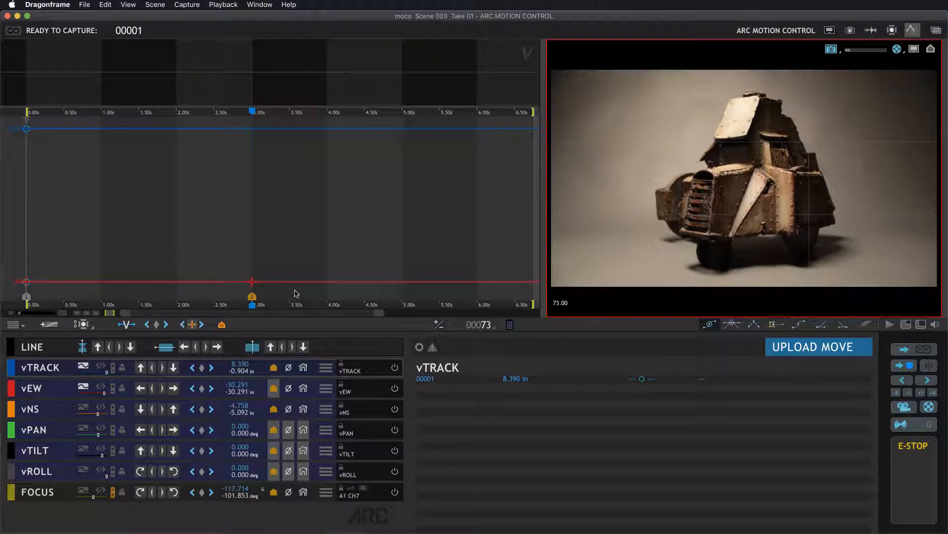
# Step: Jog the camera to about vTRACK -5.312 in, vEW -34.623 in, vPAN 8.892 deg, vNS -6.042 in and vTILT 1.822 deg
pyautogui.click(142, 368)
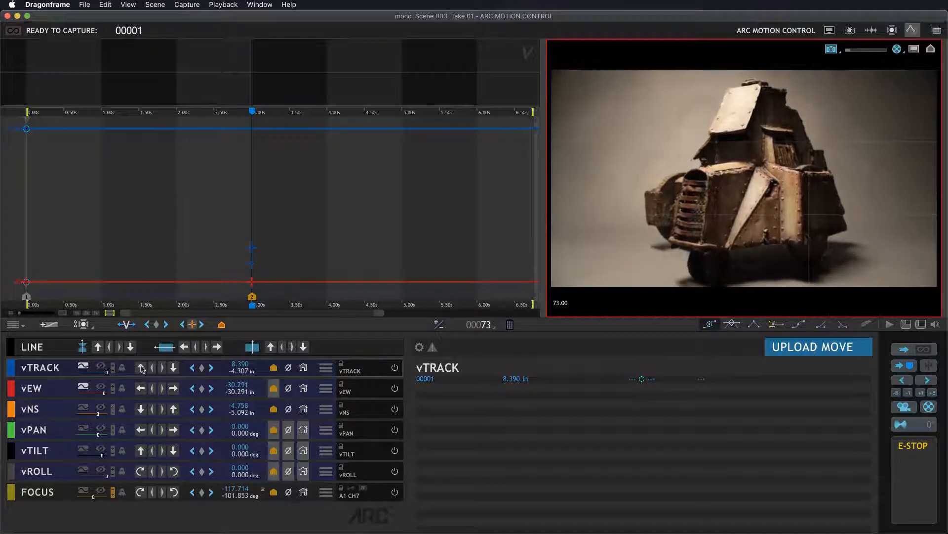
pyautogui.click(142, 389)
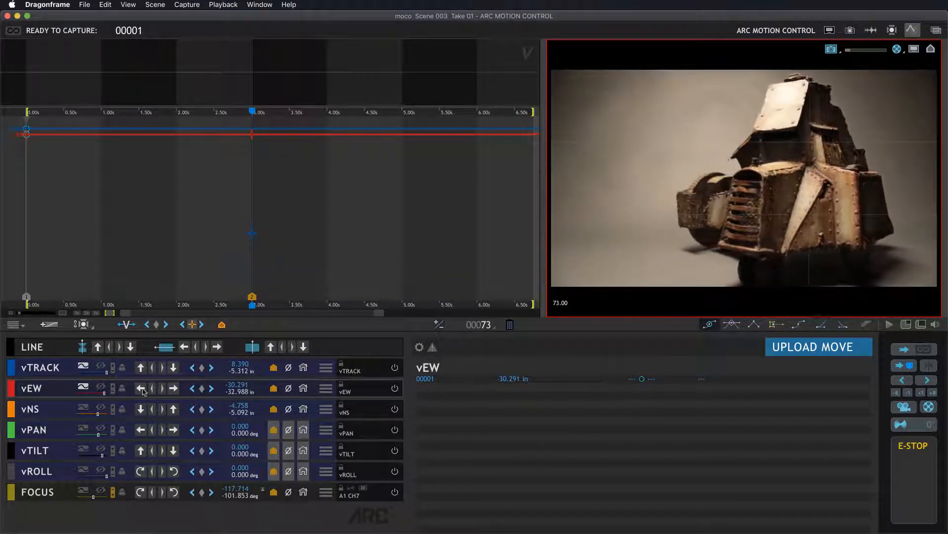
pyautogui.click(172, 431)
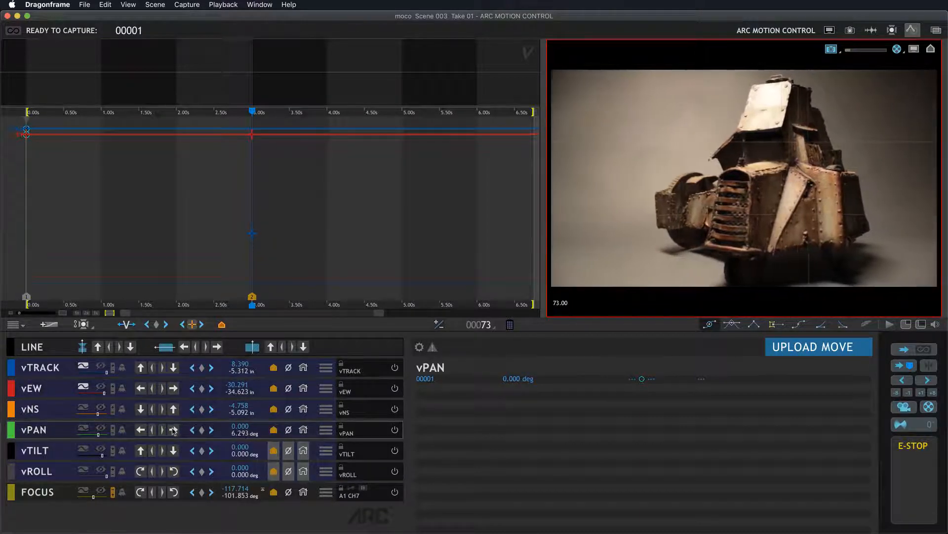
pyautogui.click(141, 410)
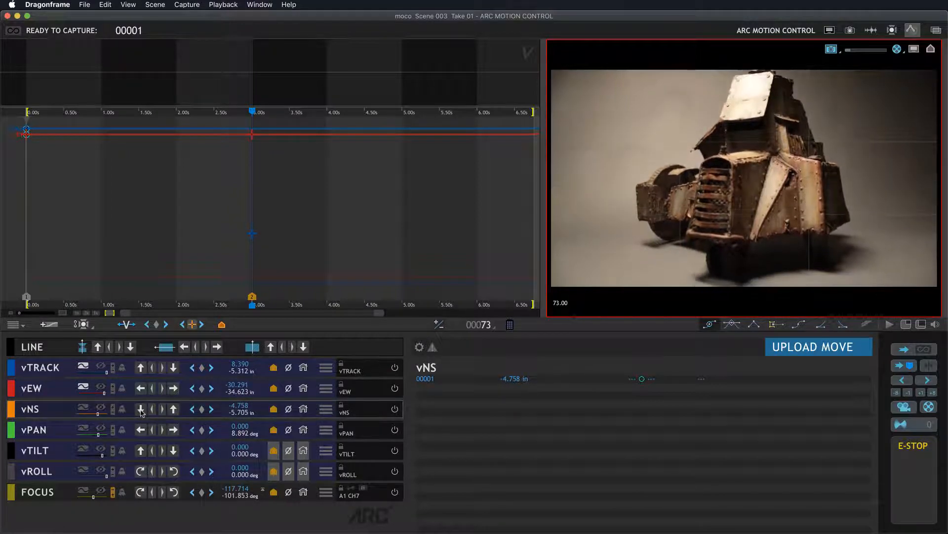
pyautogui.click(140, 450)
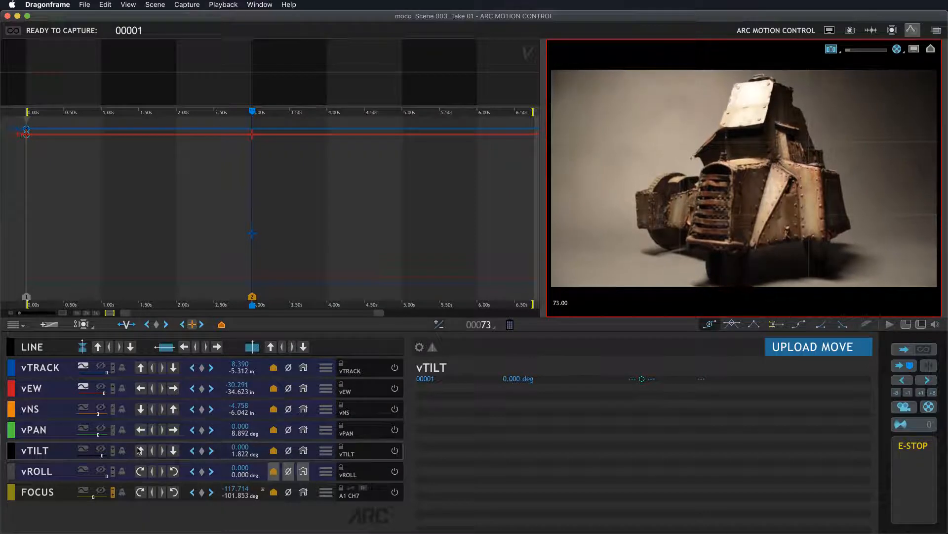
# Step: Zoom in on the front grille in the live view and refocus the FOCUS axis to about -81.177 deg
pyautogui.click(55, 490)
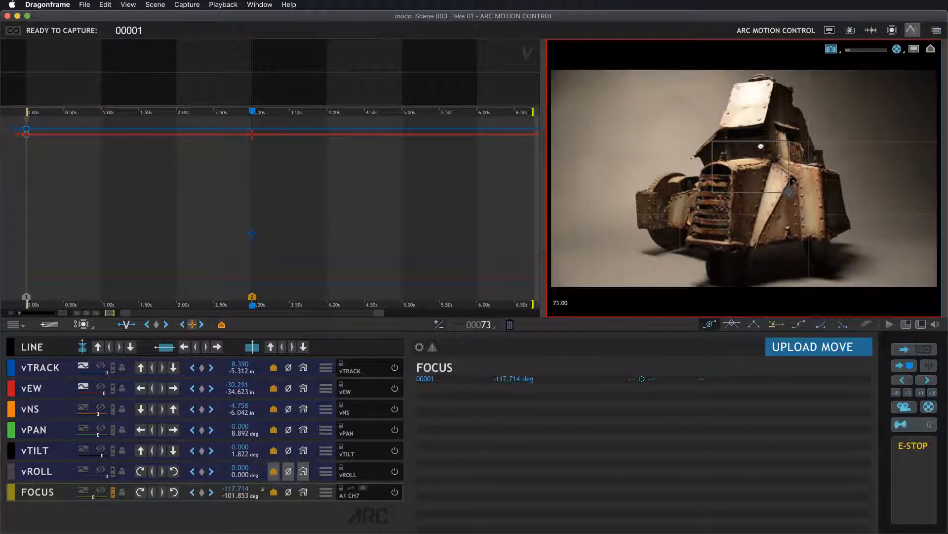
pyautogui.doubleClick(740, 186)
pyautogui.moveTo(173, 492); pyautogui.dragTo(173, 492)
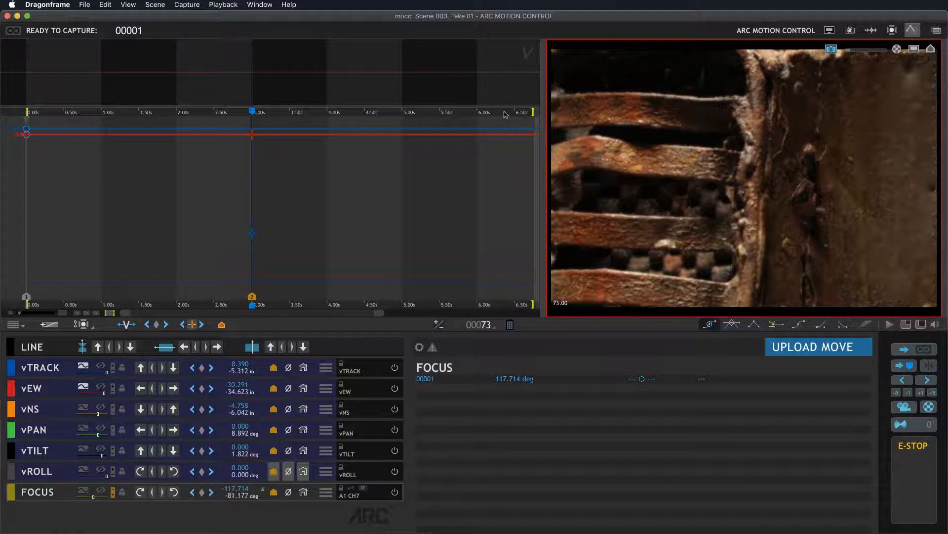
# Step: Move the playhead to frame 145 and add a keyframe for all axes at the current camera position
pyautogui.click(478, 112)
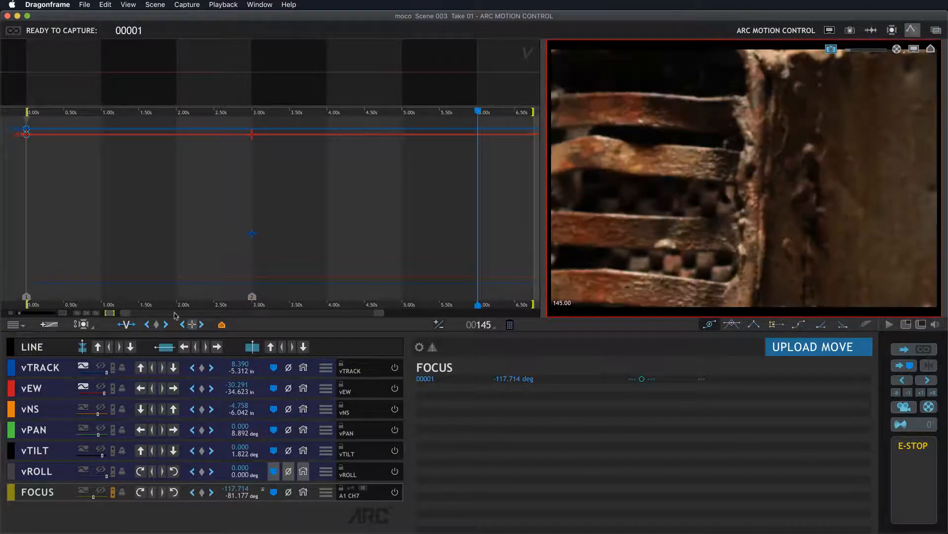
pyautogui.click(156, 324)
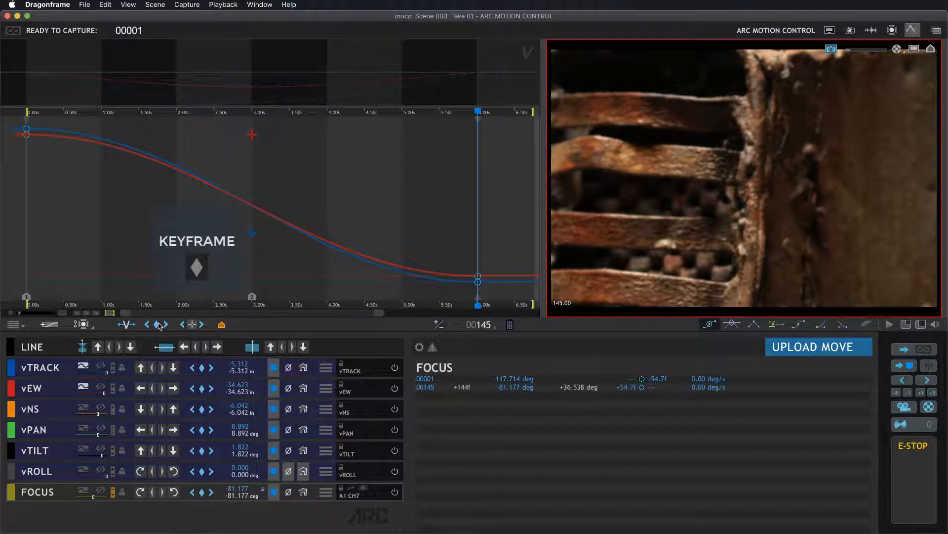
# Step: Show the curves of all axes and apply smoothing to all their keyframes at frames 1 and 145
pyautogui.click(83, 365)
pyautogui.click(83, 387)
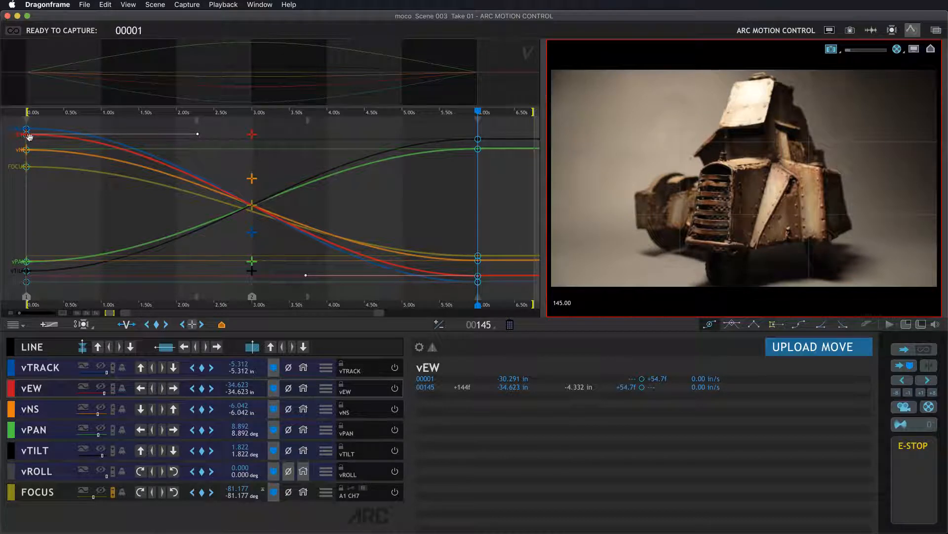
pyautogui.moveTo(17, 121); pyautogui.dragTo(500, 306)
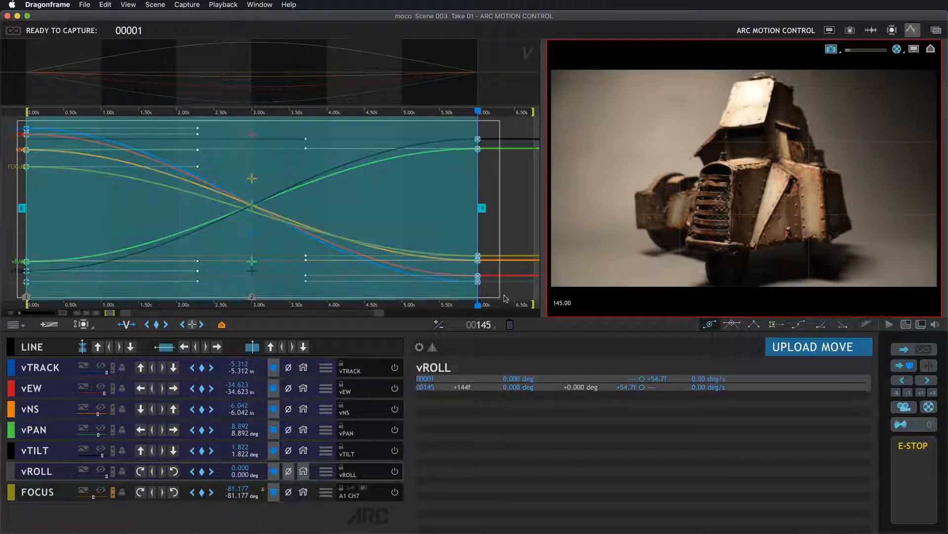
pyautogui.click(862, 324)
pyautogui.click(507, 177)
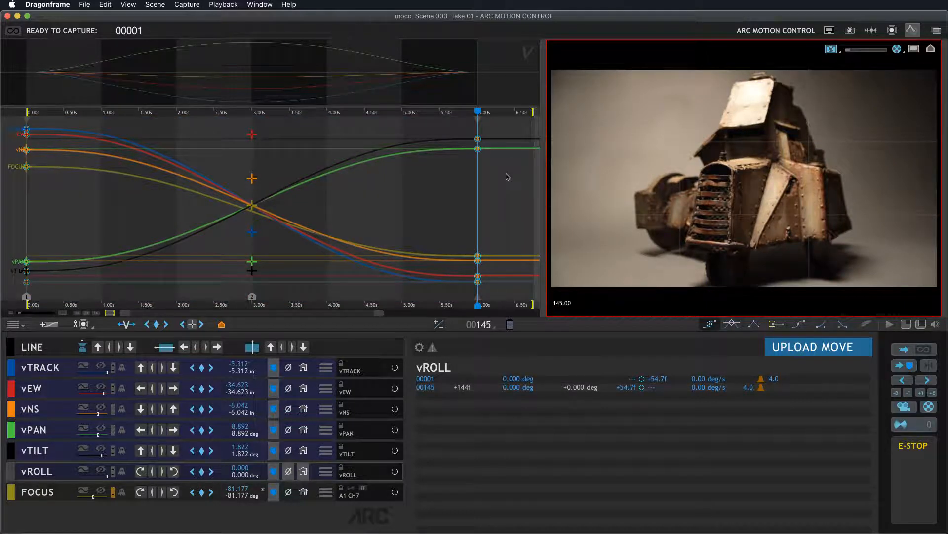
# Step: Show only the vTRACK curve and extend its end keyframe's handle to 85.5 frames so it meets the frame 73 waypoint
pyautogui.click(83, 367)
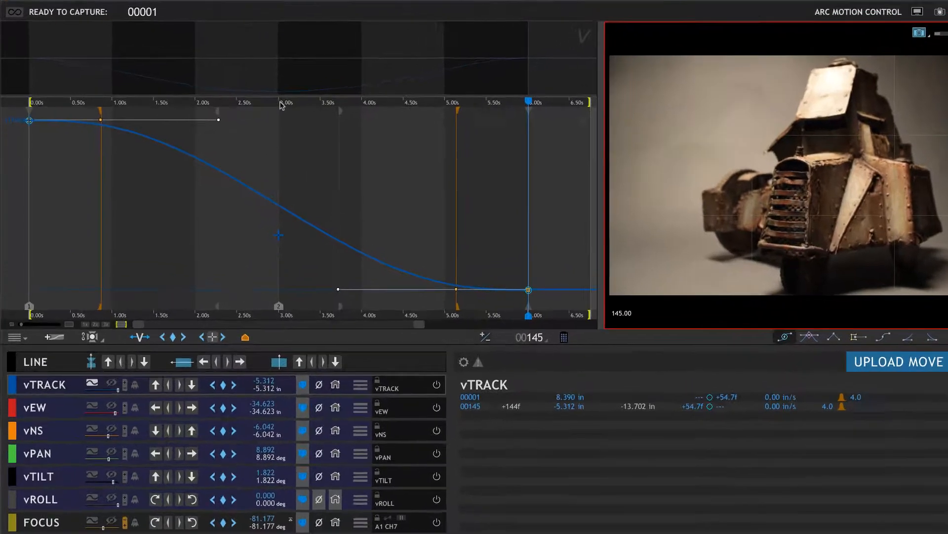
pyautogui.click(254, 113)
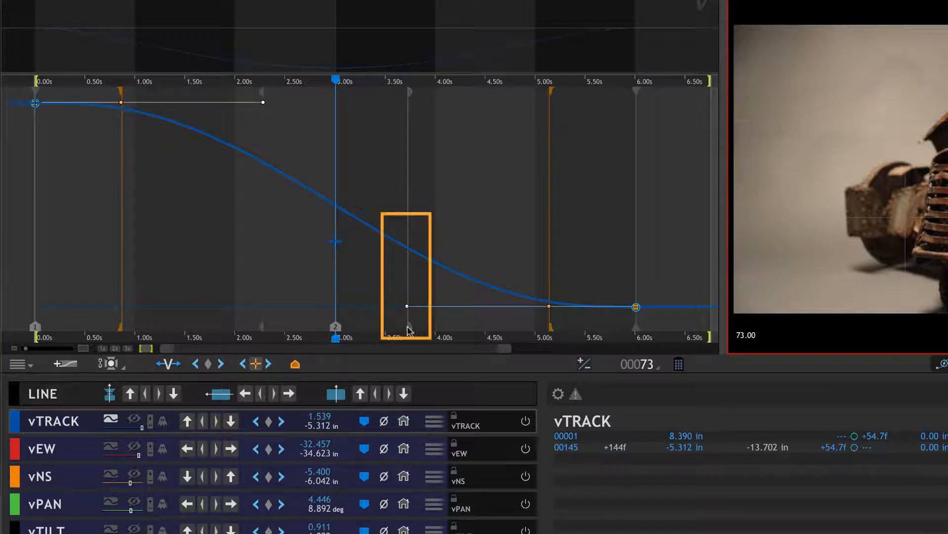
pyautogui.moveTo(408, 330); pyautogui.dragTo(279, 330)
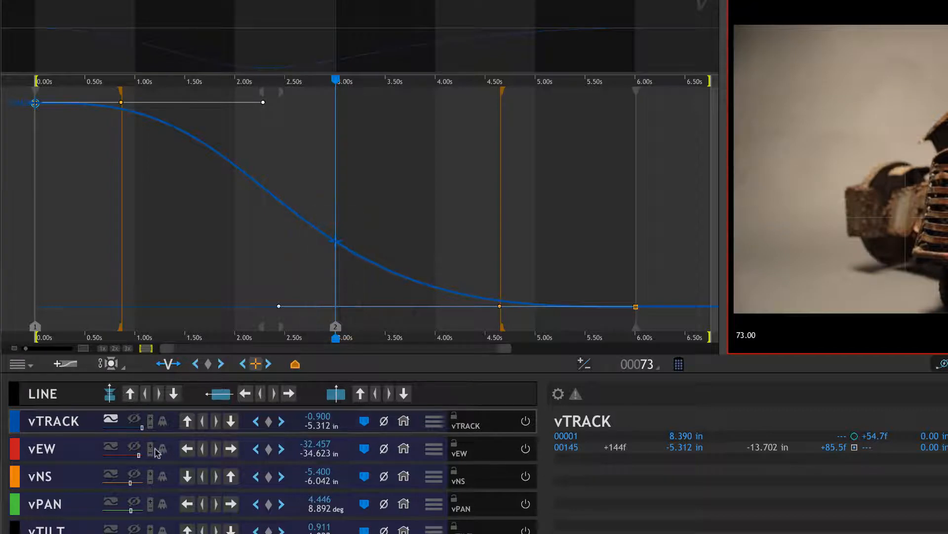
# Step: Show only the vEW curve and move its first keyframe to the waypoint at frame 73
pyautogui.click(110, 446)
pyautogui.click(110, 418)
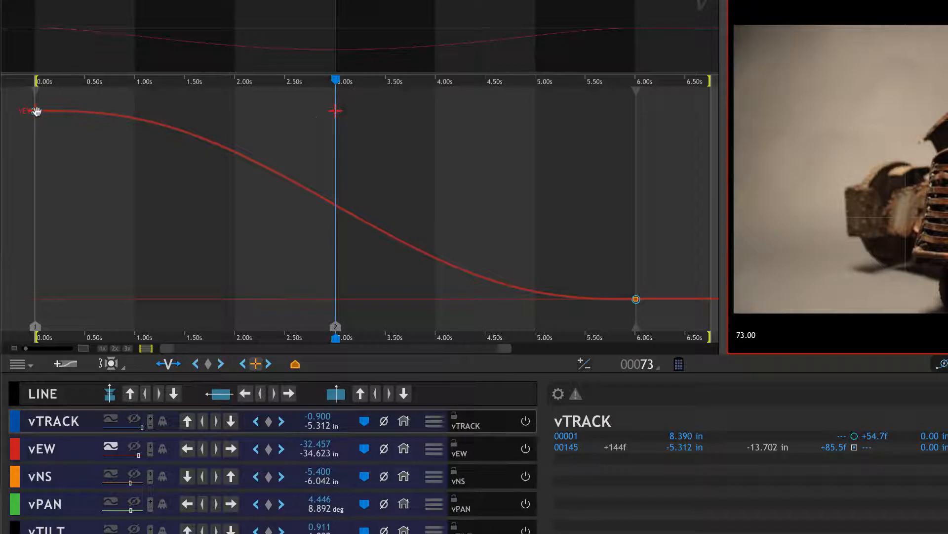
pyautogui.moveTo(36, 111); pyautogui.dragTo(331, 114)
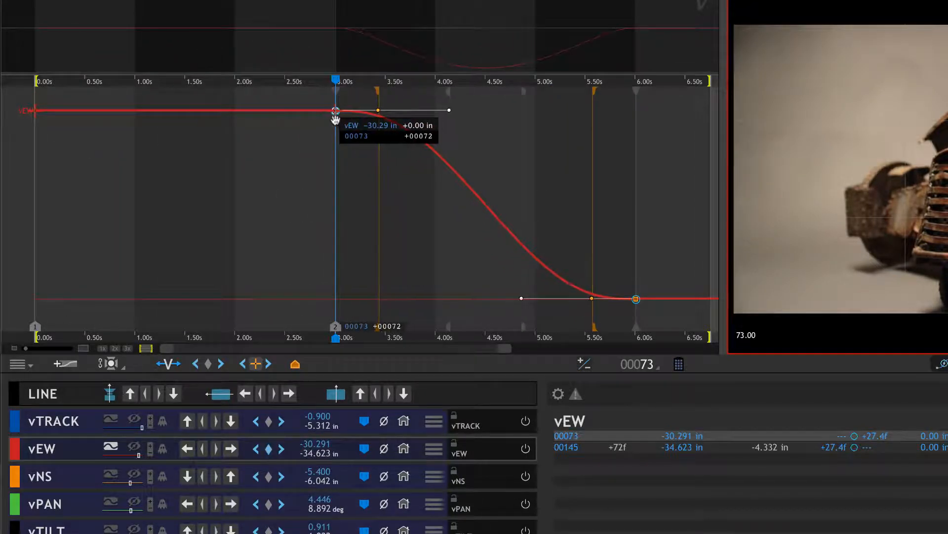
# Step: Isolate the vNS curve, set its handles to about 89.6 and 40.8 frames to meet the frame 73 waypoint, and check its velocity graph
pyautogui.click(111, 475)
pyautogui.click(111, 449)
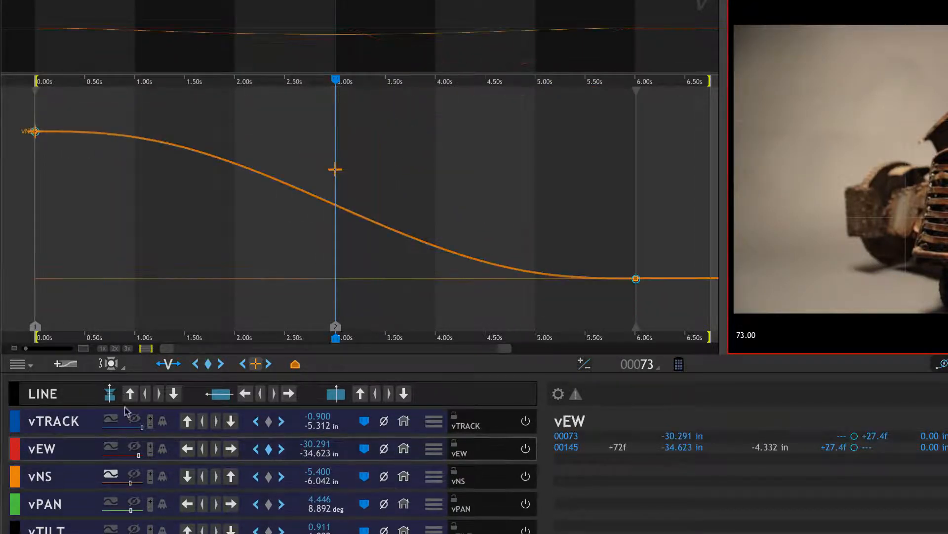
pyautogui.click(34, 131)
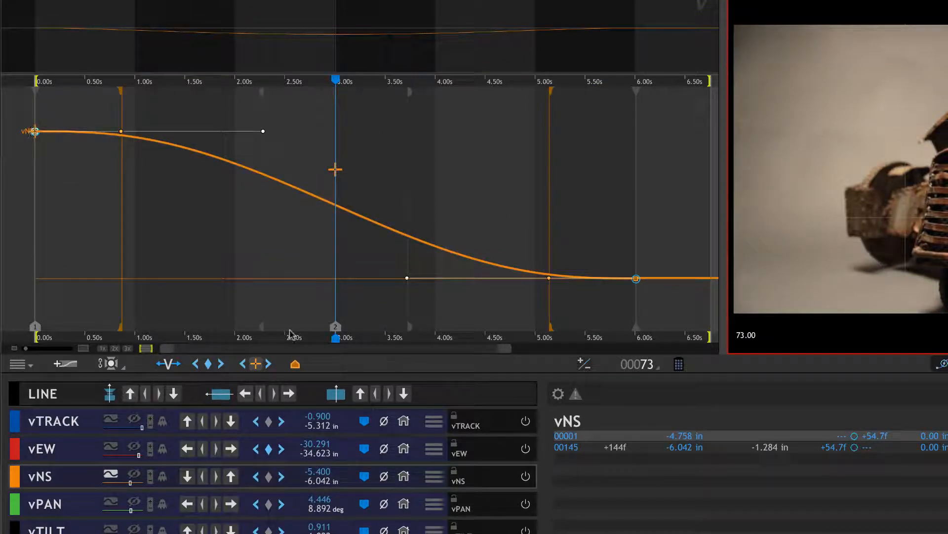
pyautogui.moveTo(262, 330); pyautogui.dragTo(324, 329)
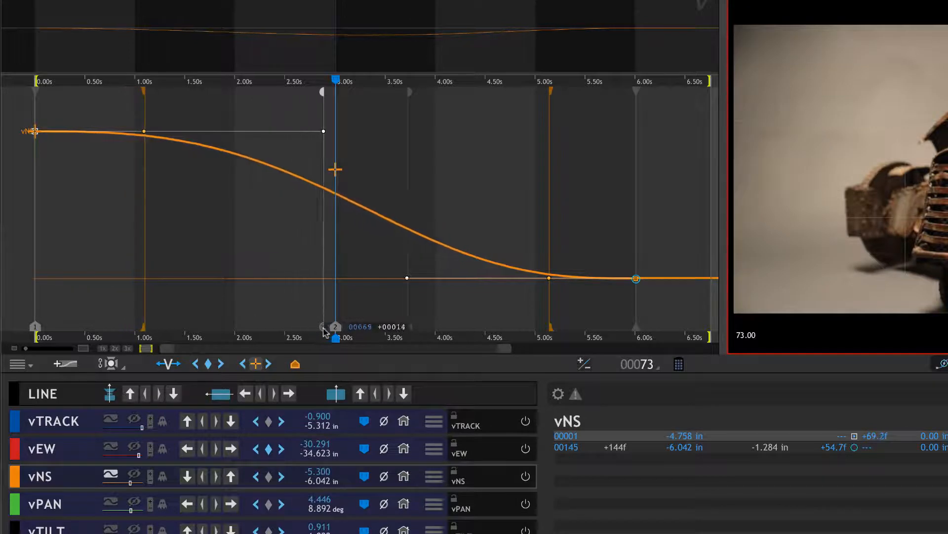
pyautogui.moveTo(409, 330)
pyautogui.mouseDown()
pyautogui.moveTo(451, 332)
pyautogui.moveTo(324, 332)
pyautogui.moveTo(410, 331)
pyautogui.mouseUp()
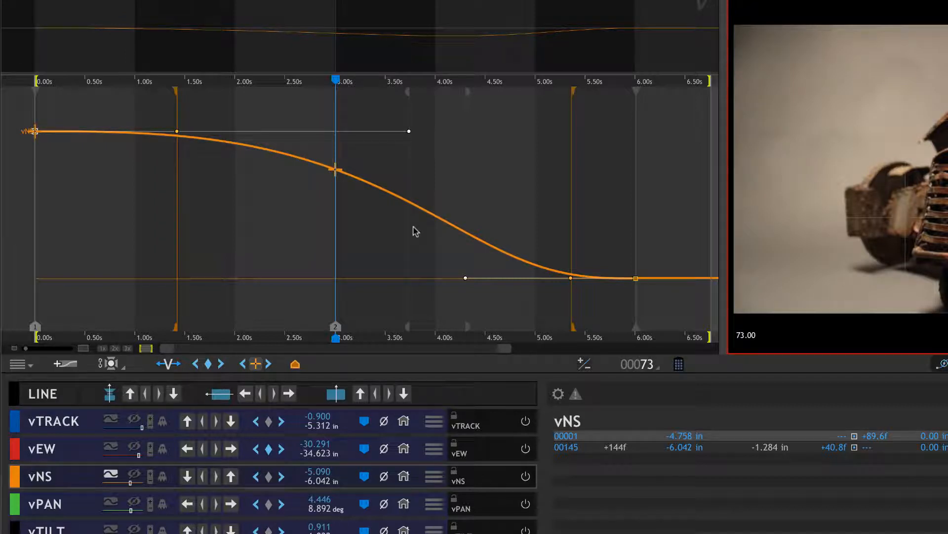
pyautogui.moveTo(284, 74); pyautogui.dragTo(303, 289)
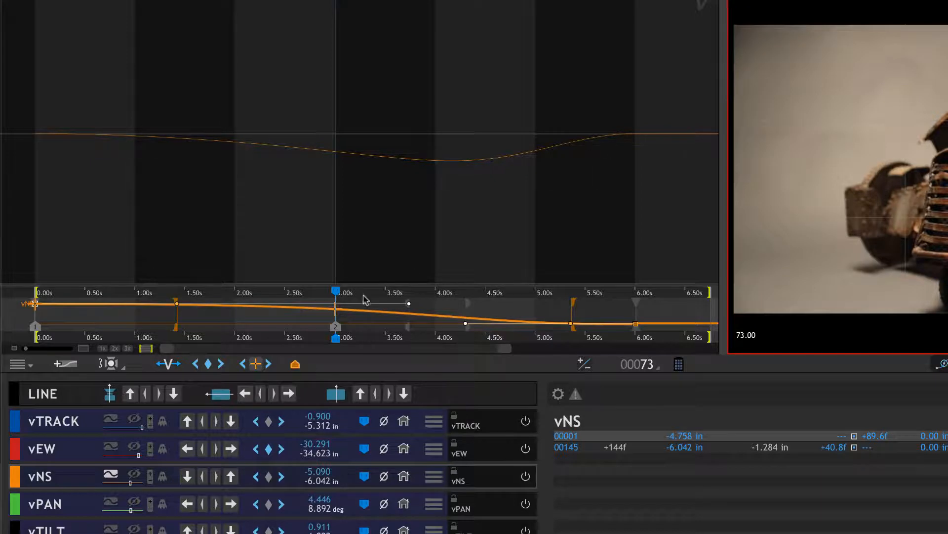
pyautogui.moveTo(369, 283); pyautogui.dragTo(372, 117)
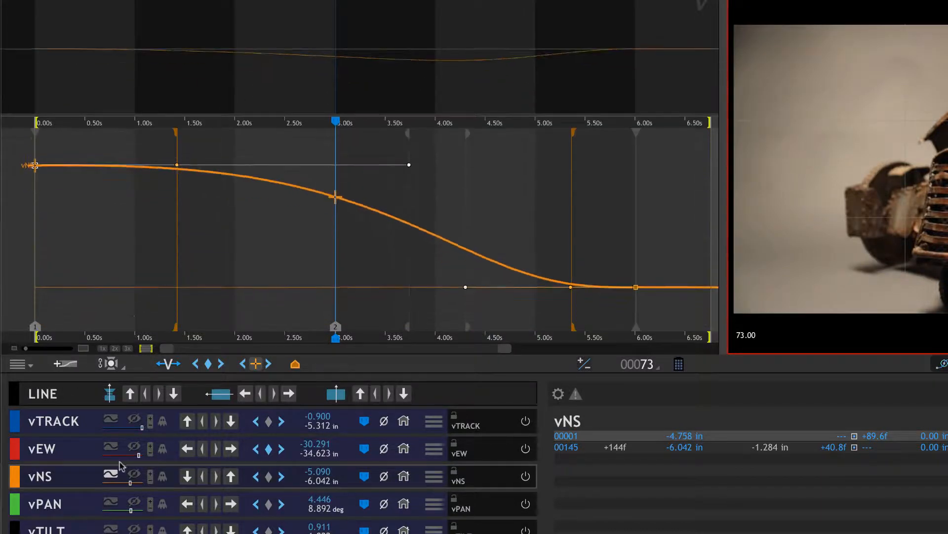
# Step: Show only the vPAN curve and move its first keyframe to the waypoint at frame 73
pyautogui.click(111, 474)
pyautogui.click(110, 500)
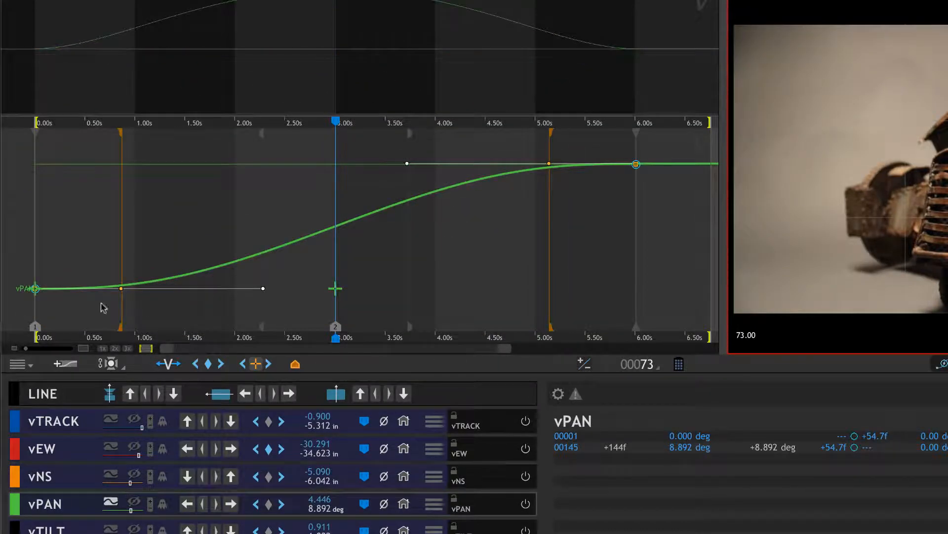
pyautogui.moveTo(35, 288); pyautogui.dragTo(336, 326)
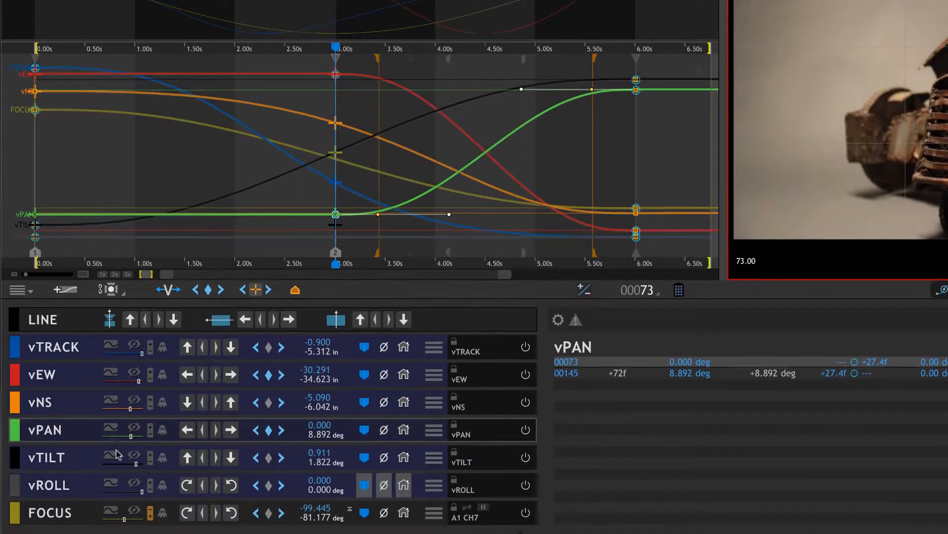
# Step: Show only the vTILT curve and move its first keyframe to the waypoint at frame 73
pyautogui.click(112, 528)
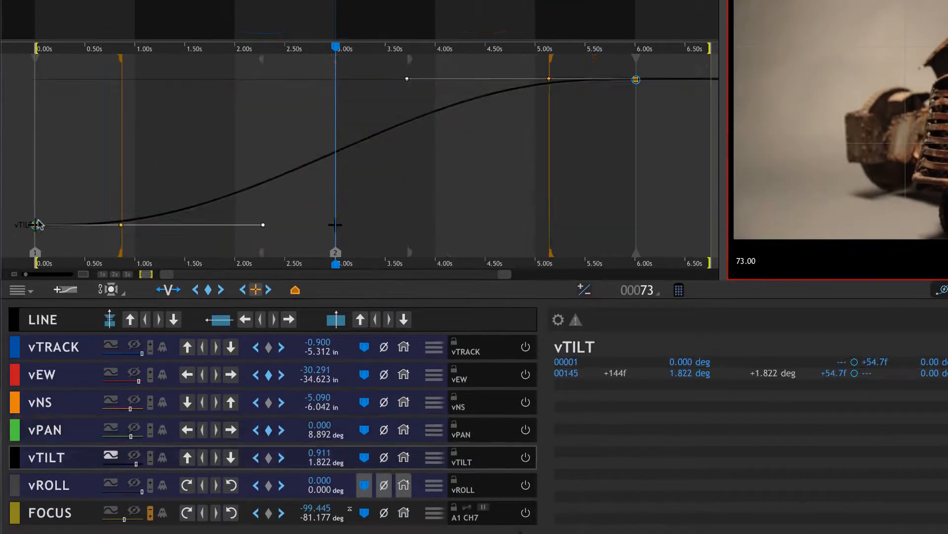
pyautogui.moveTo(35, 225); pyautogui.dragTo(336, 225)
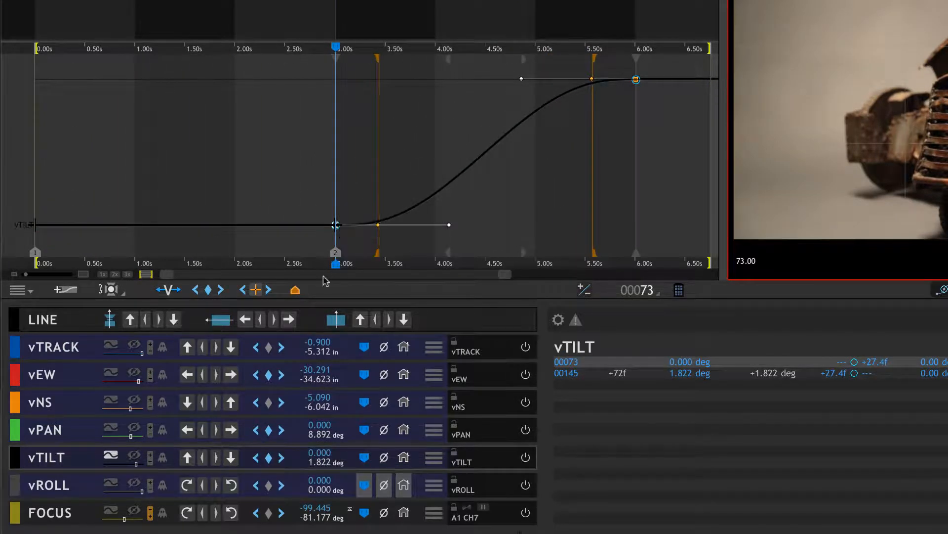
# Step: Show the FOCUS curve and extend its start keyframe's handle to 68.1 frames to meet the frame 73 waypoint
pyautogui.click(115, 512)
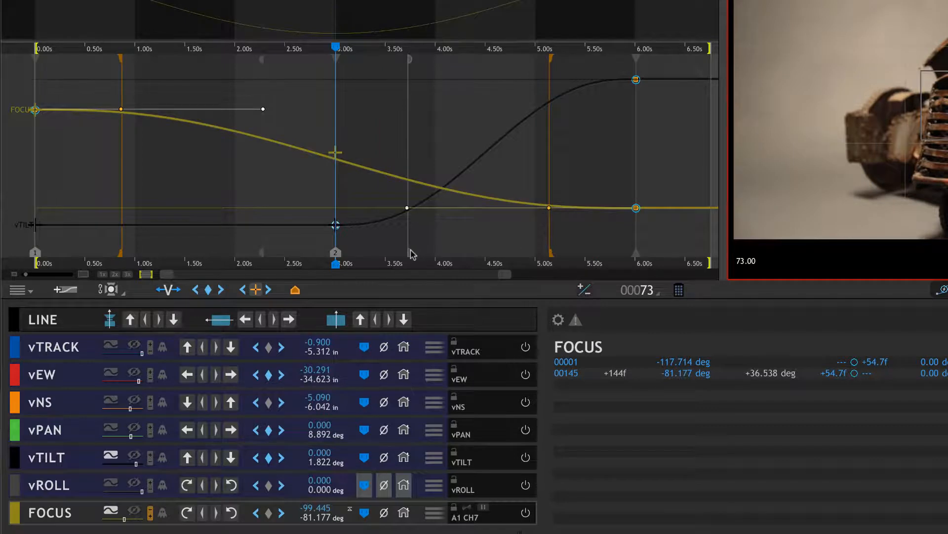
pyautogui.moveTo(262, 252); pyautogui.dragTo(319, 252)
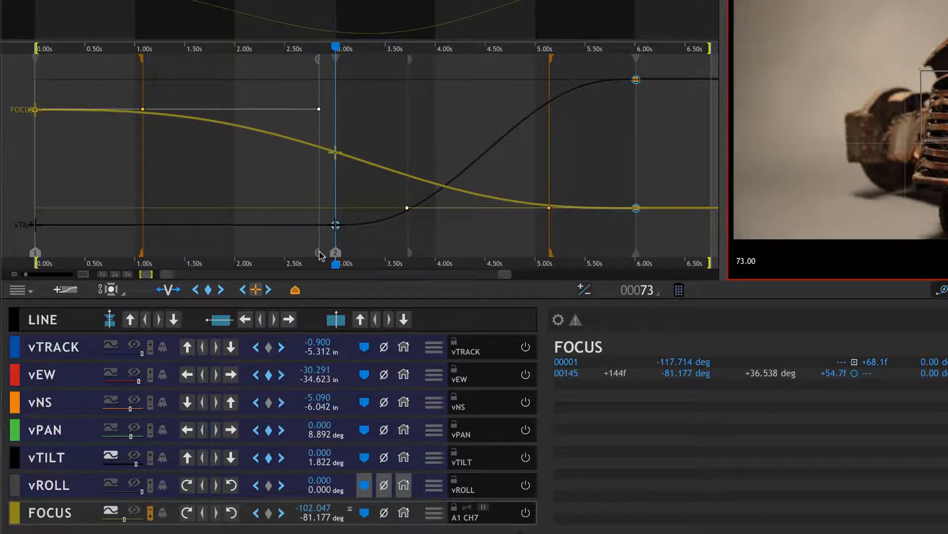
# Step: Turn on the waypoint images, play the move from frame 1, and scrub the timeline to compare the framing at each waypoint
pyautogui.moveTo(101, 49); pyautogui.dragTo(2, 46)
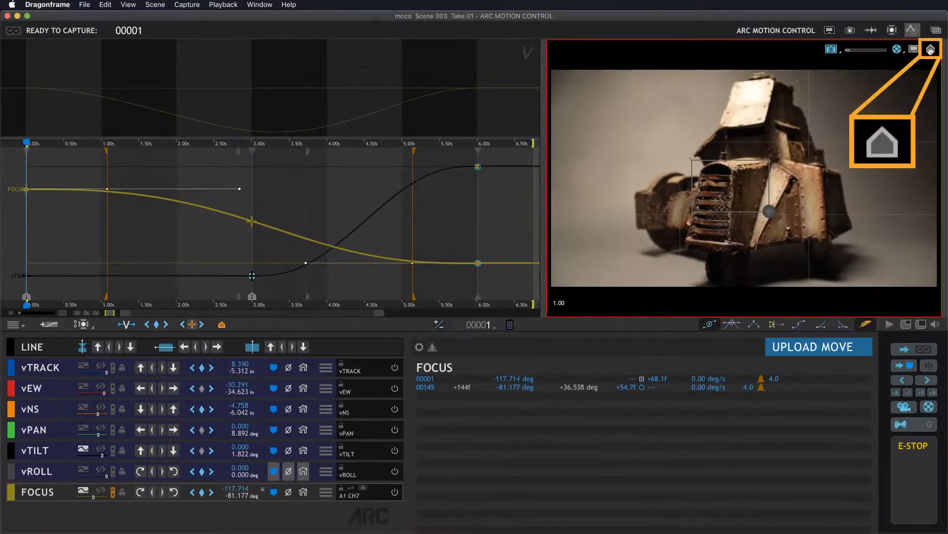
pyautogui.click(931, 50)
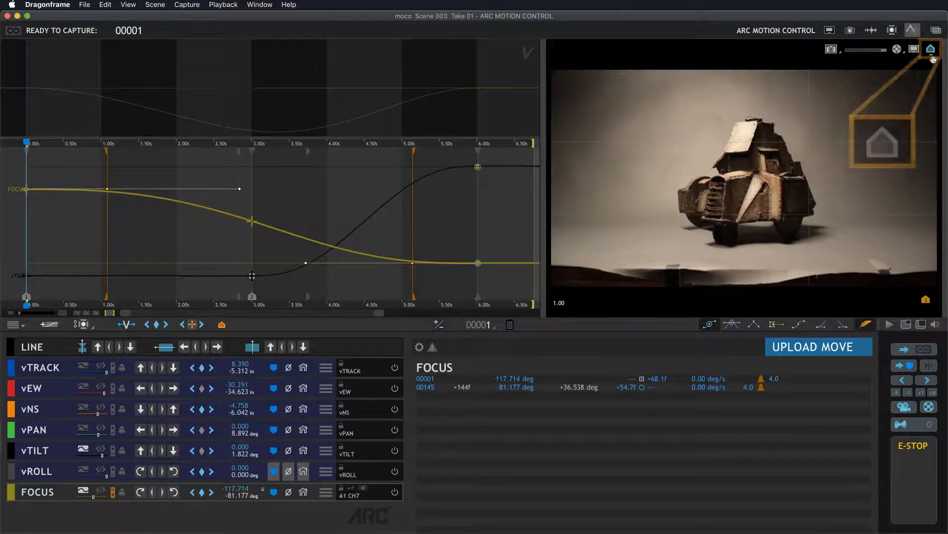
pyautogui.press('space')
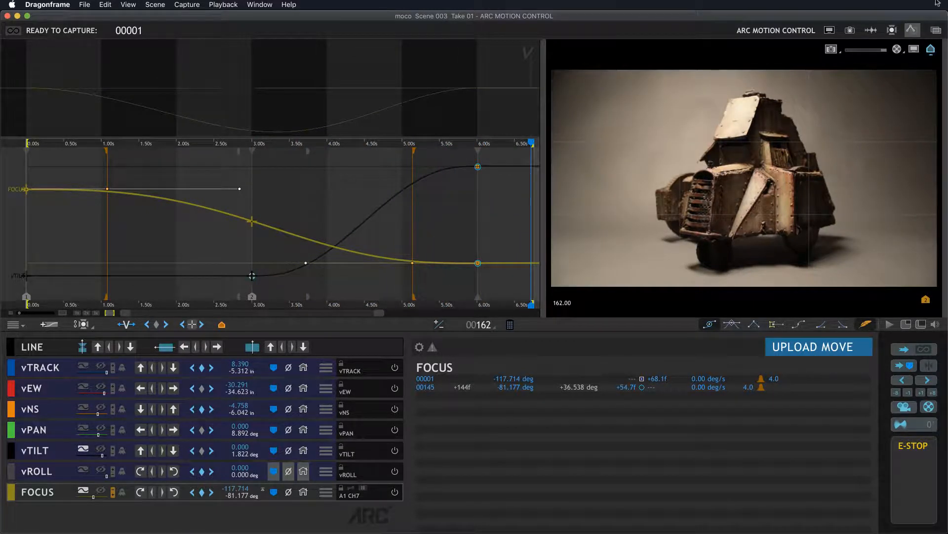
pyautogui.moveTo(502, 143); pyautogui.dragTo(490, 213)
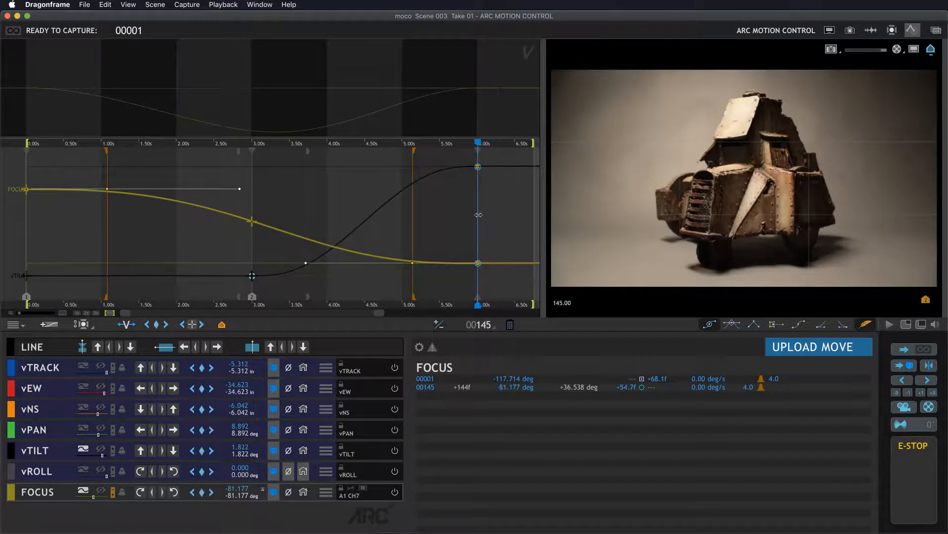
pyautogui.moveTo(478, 215); pyautogui.dragTo(250, 222)
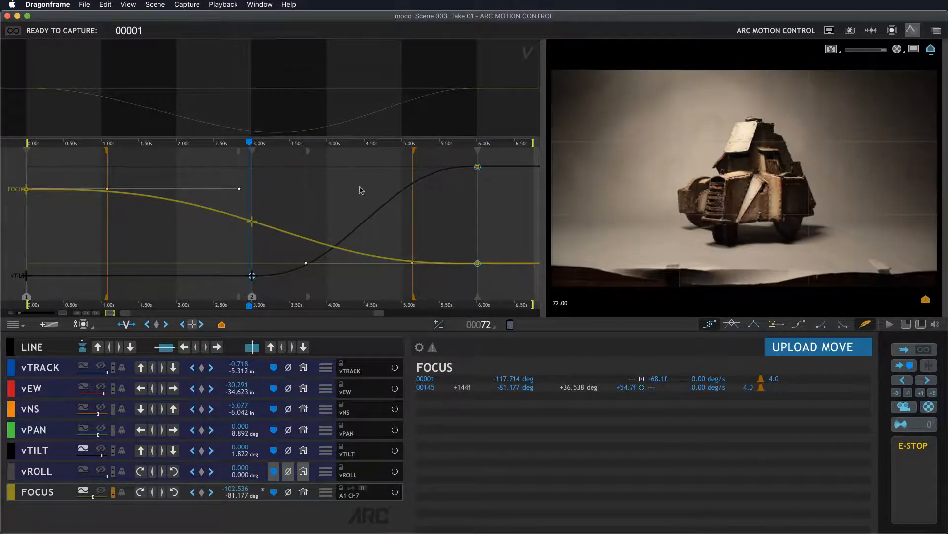
pyautogui.moveTo(229, 143); pyautogui.dragTo(299, 146)
# Step: Switch back to the live camera view and upload the move
pyautogui.click(831, 49)
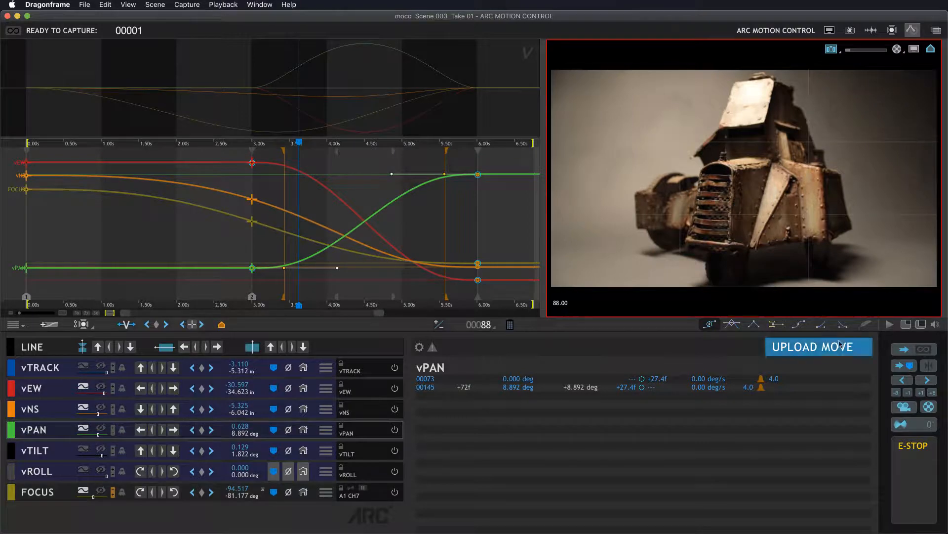
pyautogui.click(826, 350)
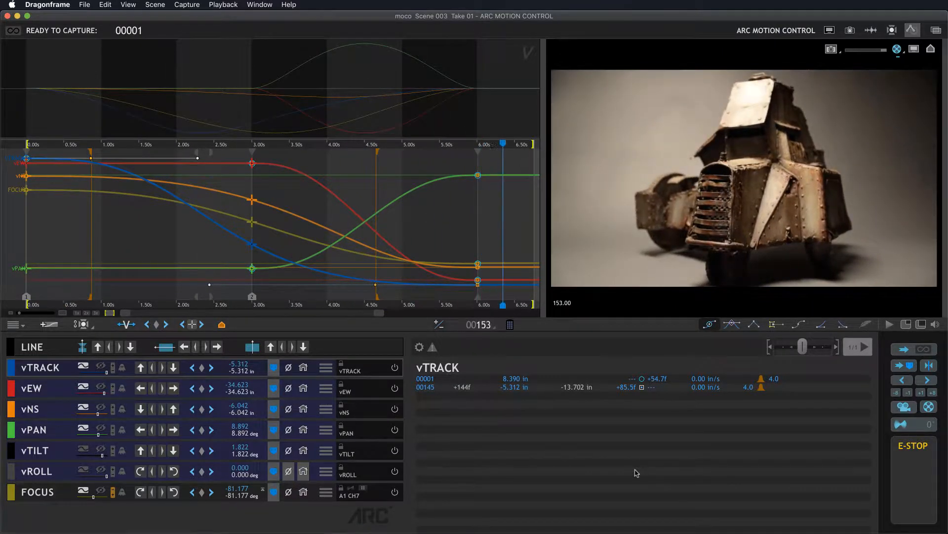
# Step: Review the test footage at frame 95 and at the second waypoint on frame 73
pyautogui.click(322, 146)
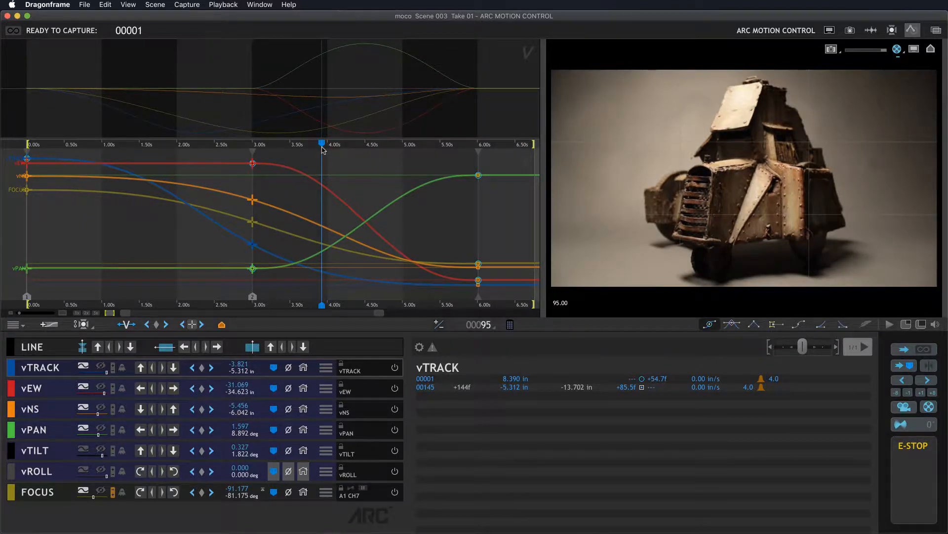
pyautogui.click(254, 297)
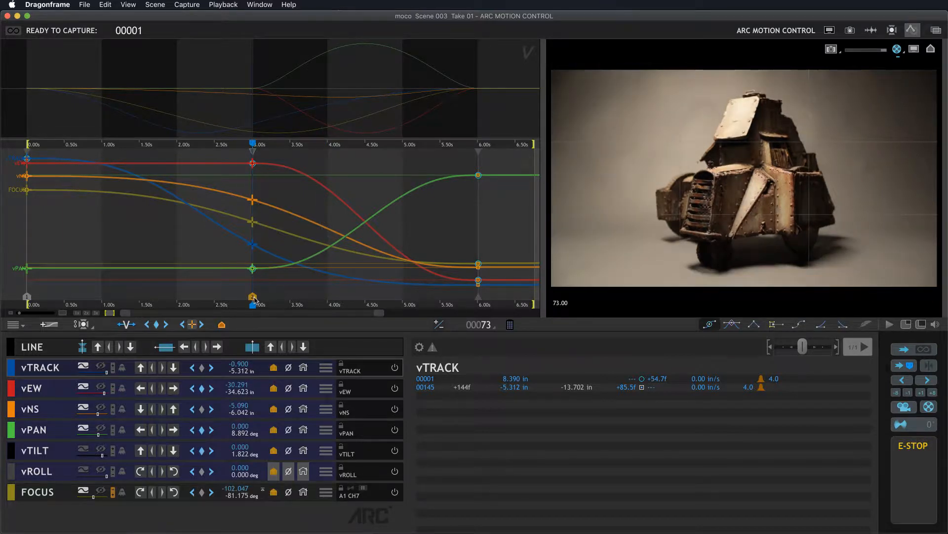